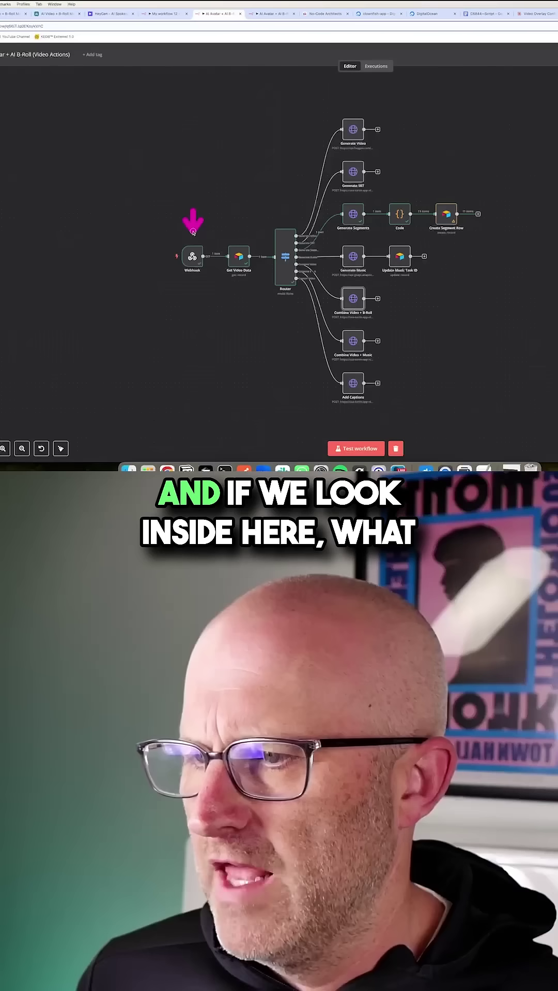
double_click(197, 261)
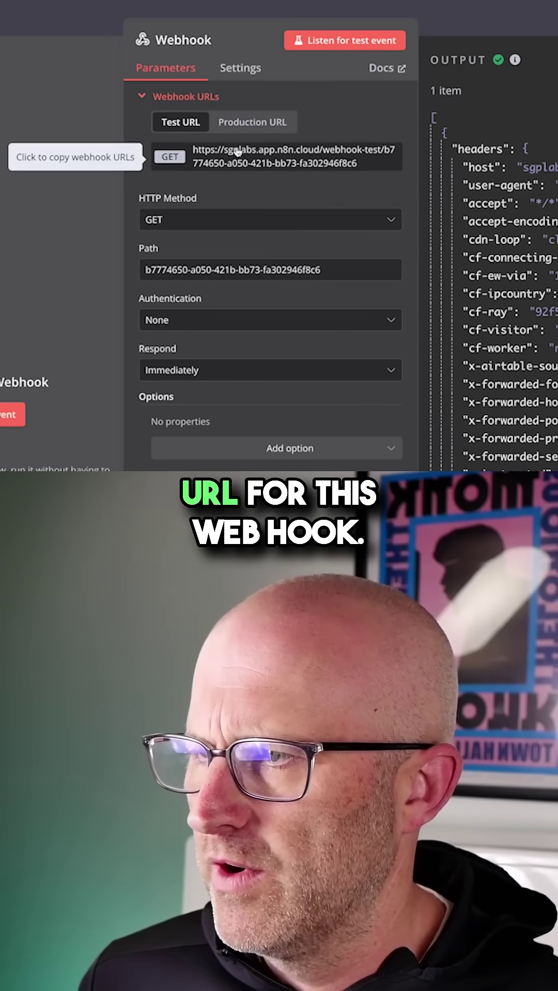
click(252, 122)
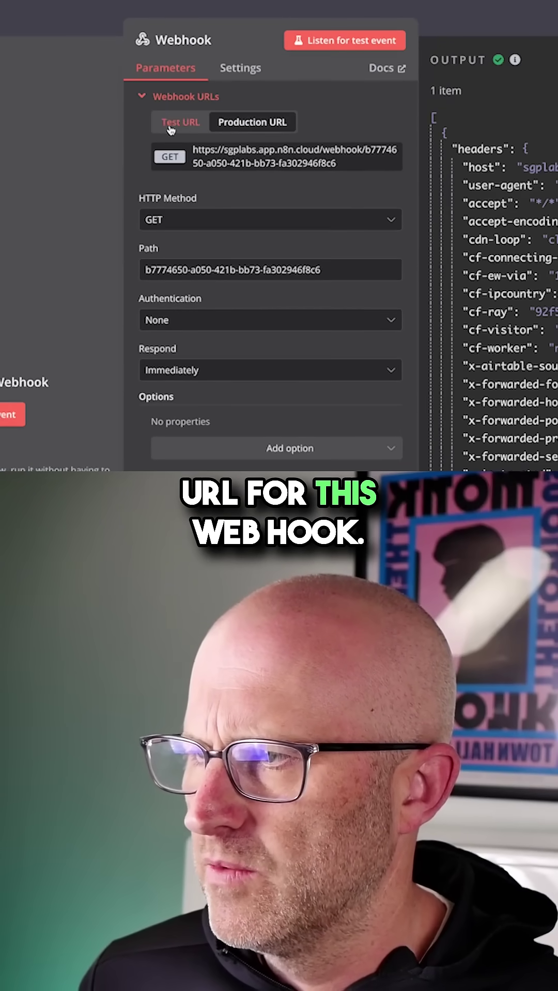
click(171, 124)
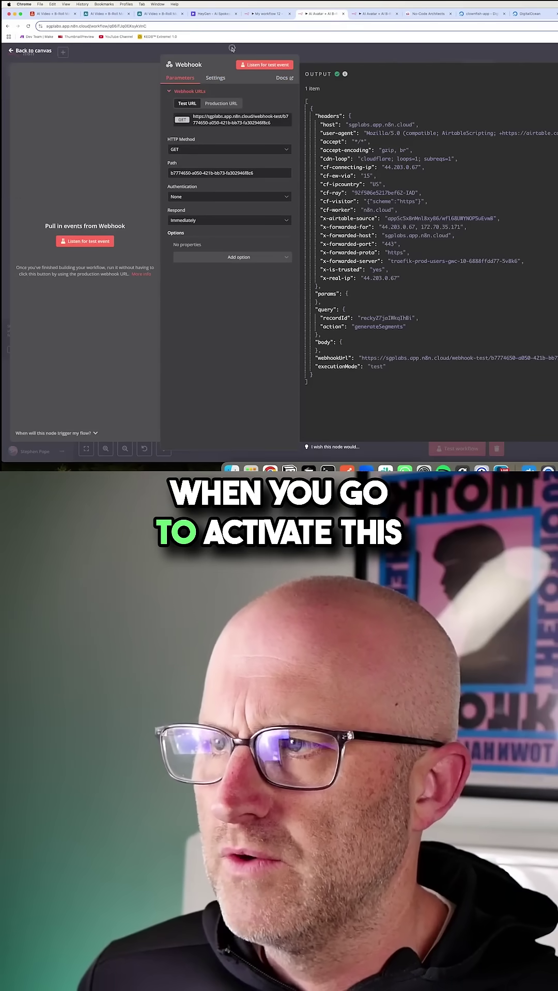
Close the n8n Webhook settings, recheck the webhook node, then show Airtable's Generate Video automation
click(232, 48)
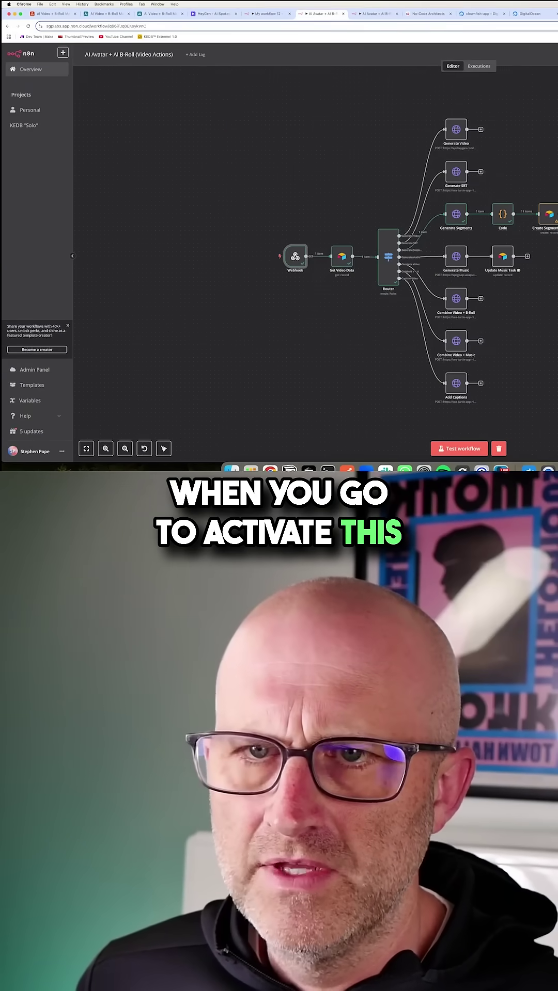
mouse_move(422, 233)
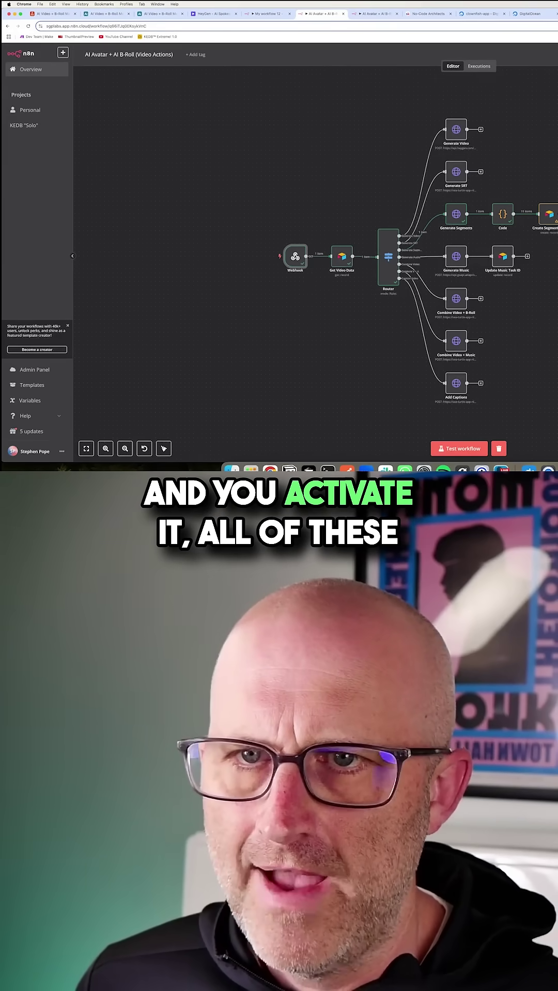
key(ctrl+Tab)
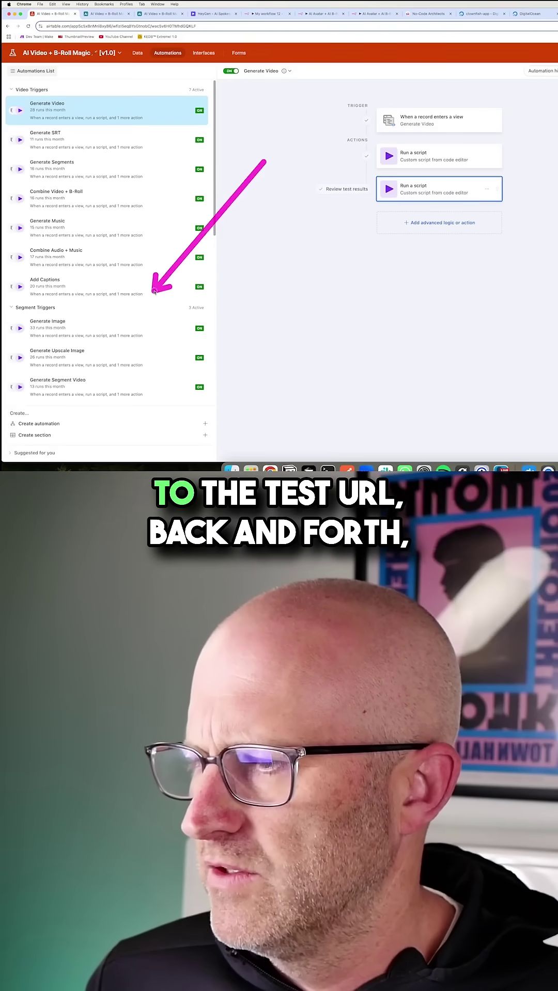
click(314, 14)
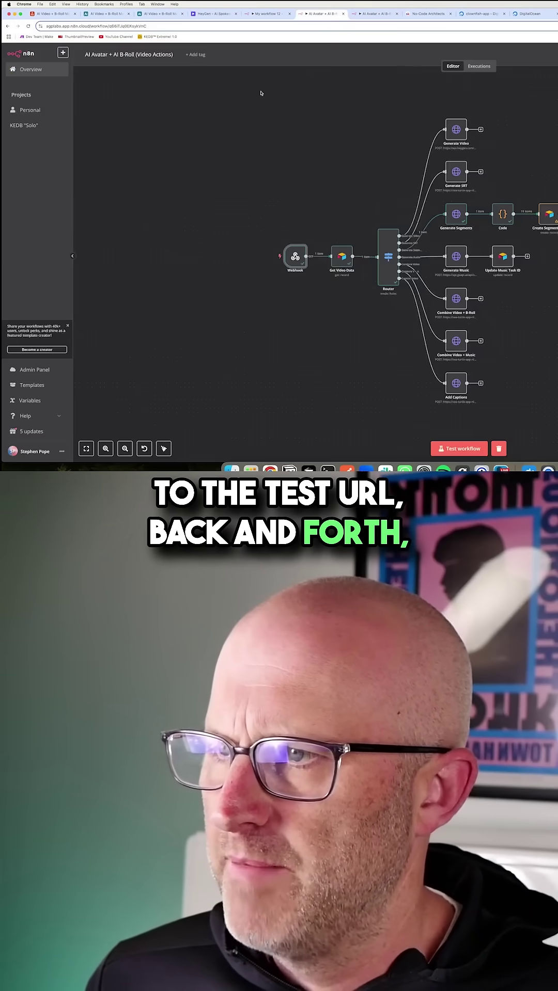
double_click(293, 224)
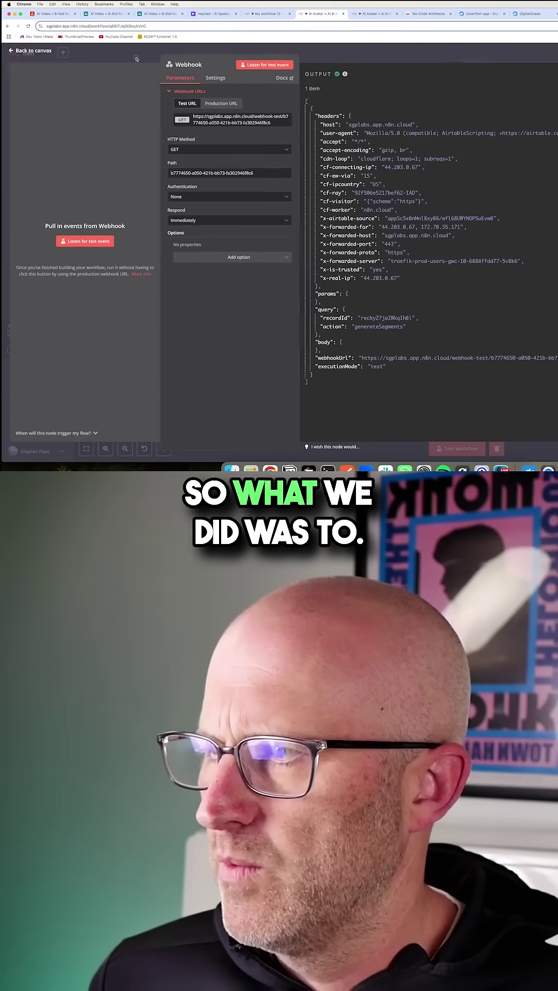
key(Escape)
click(55, 14)
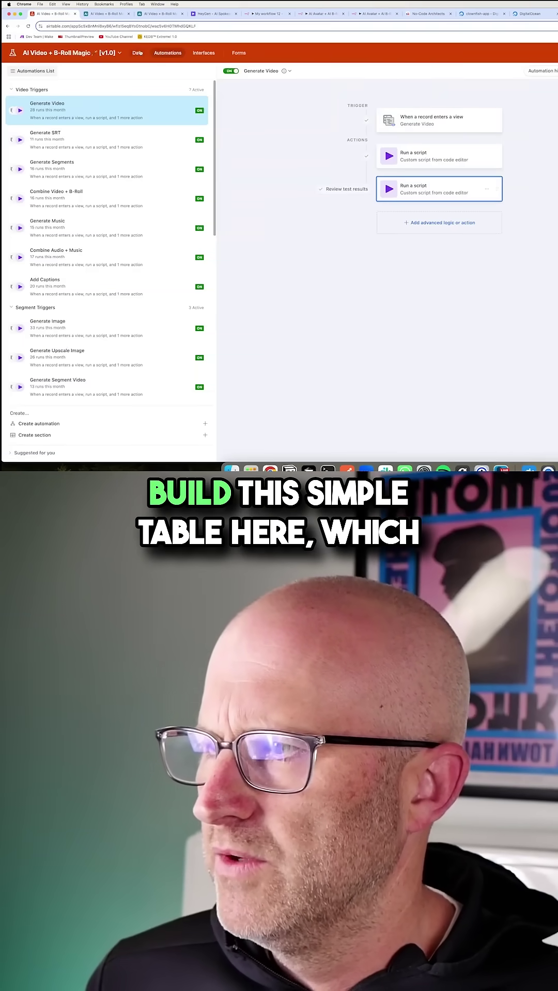
Show the Variables table's webhook URLs and Production flag, glancing at both n8n workflows
click(137, 53)
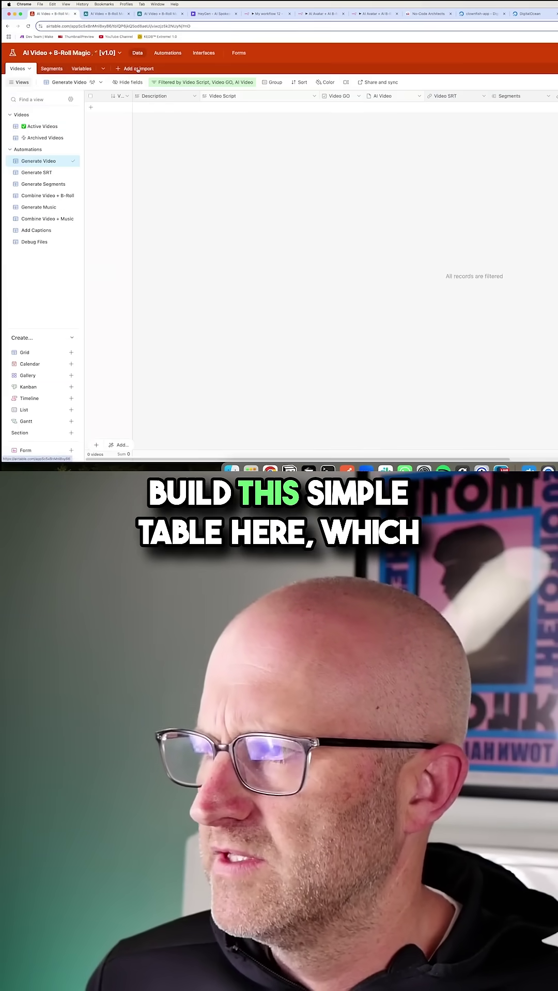
click(81, 68)
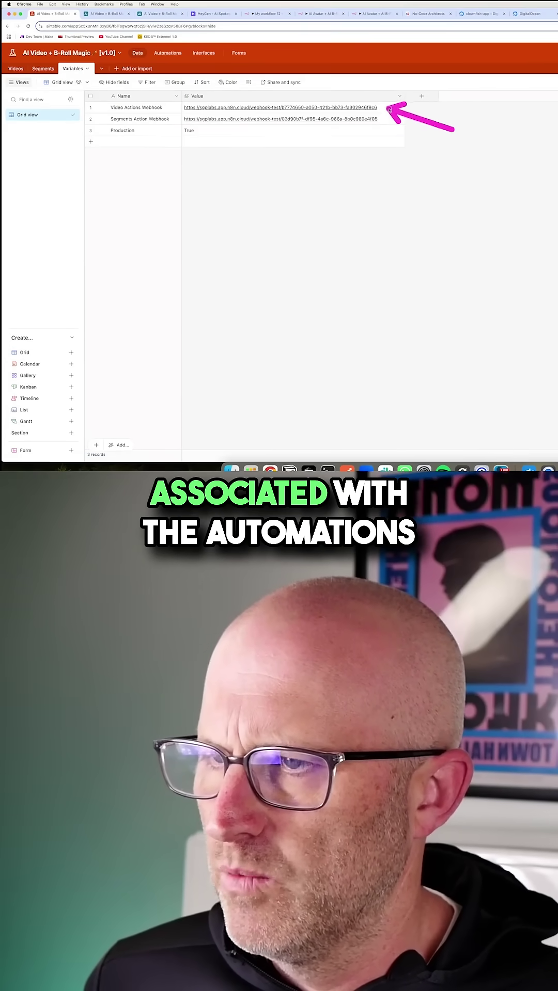
click(314, 13)
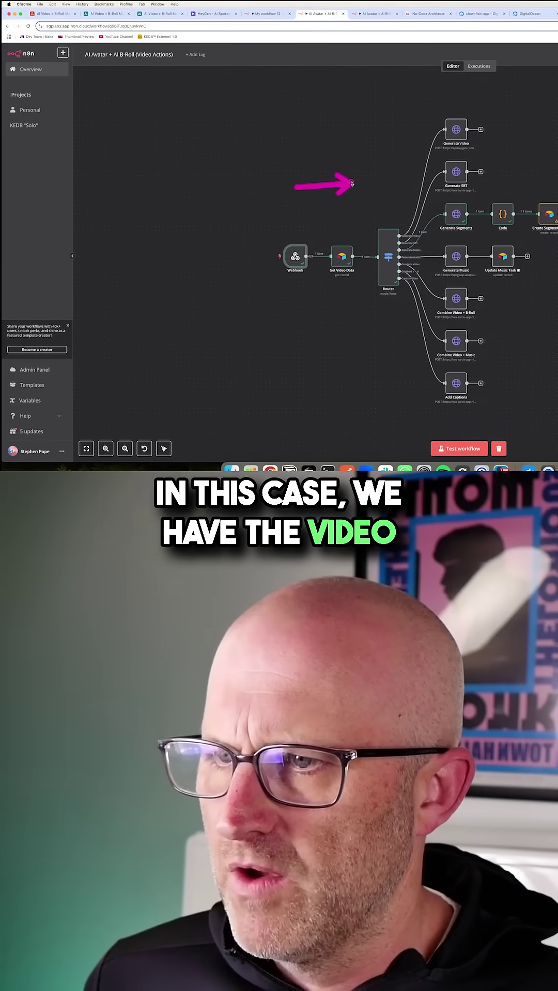
key(ctrl+Tab)
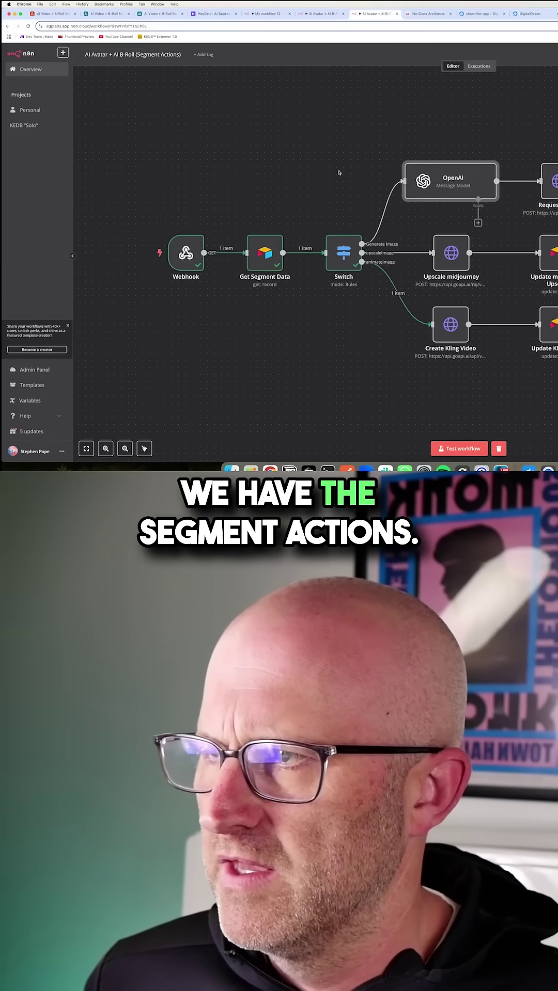
click(66, 14)
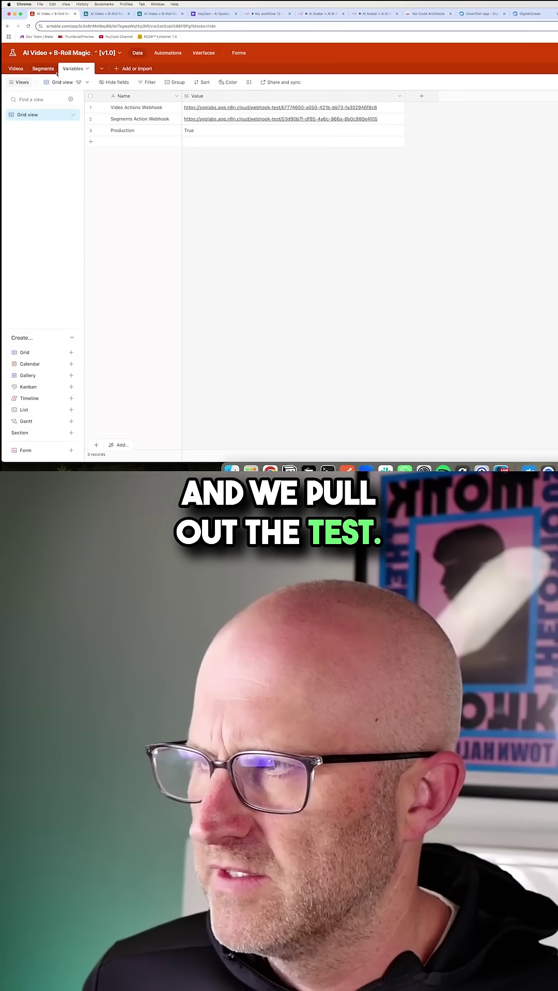
click(167, 53)
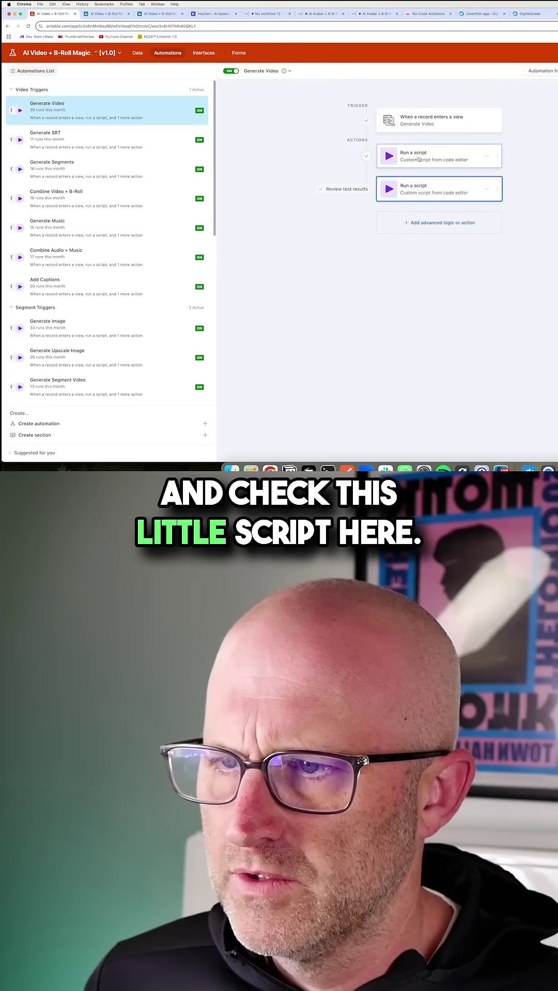
click(419, 159)
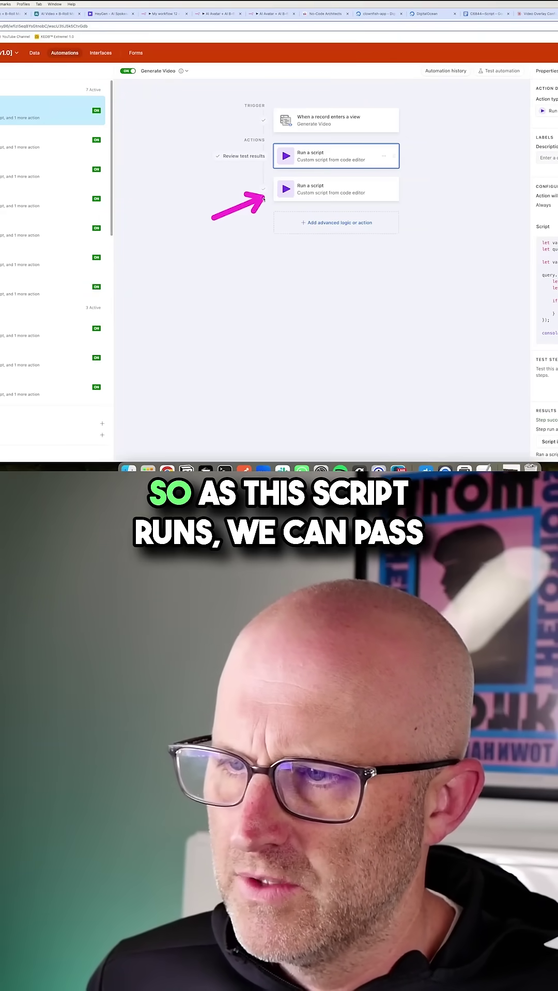
click(306, 188)
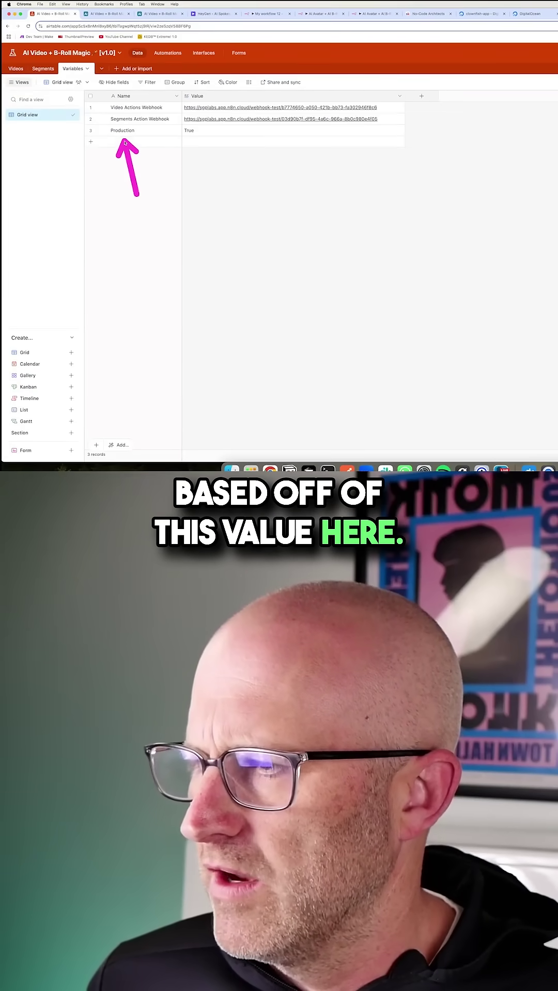
Set the Production flag value to False and glance at the n8n workflow
double_click(190, 130)
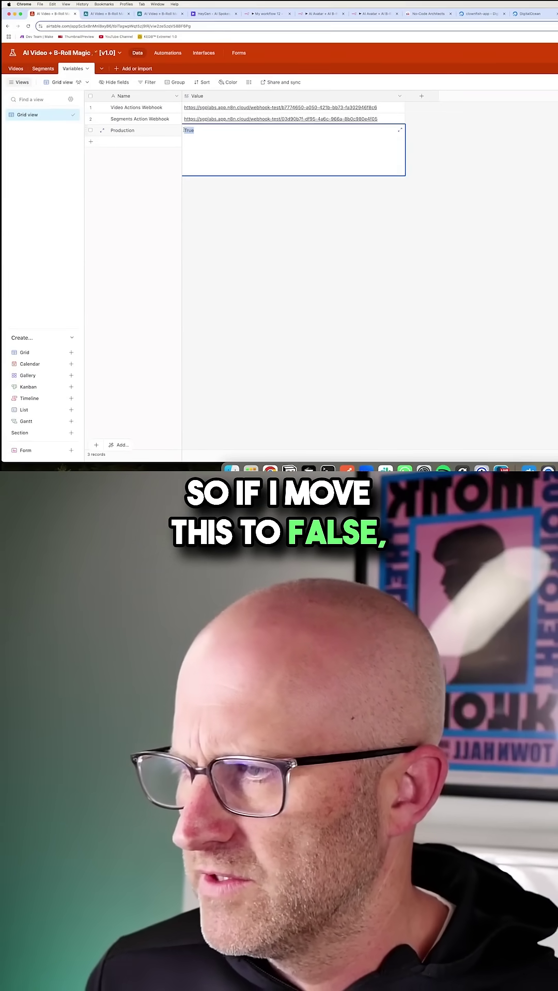
key(ctrl+a)
text(False)
click(300, 245)
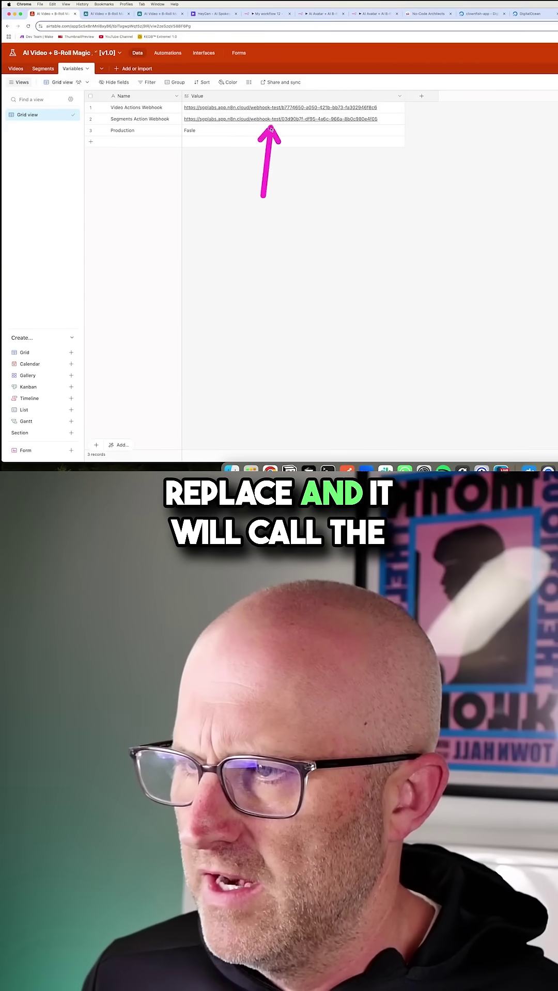
click(318, 13)
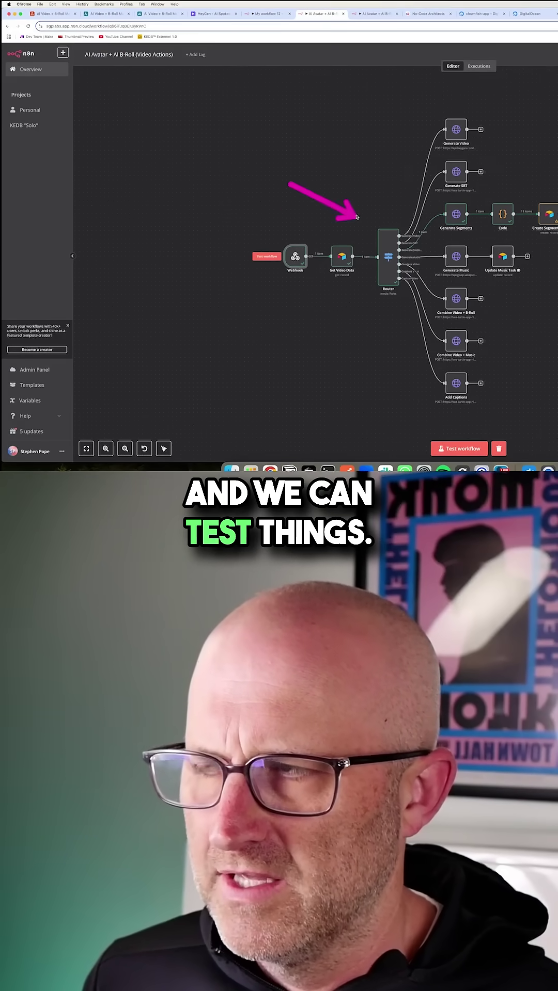
Set the Production flag back to True and return to the n8n Video Actions workflow
click(53, 14)
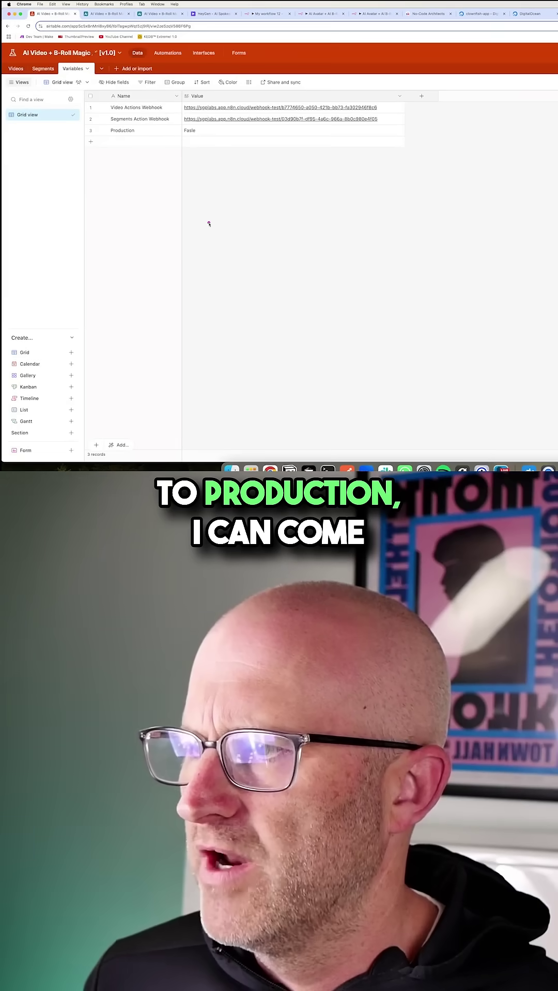
double_click(199, 131)
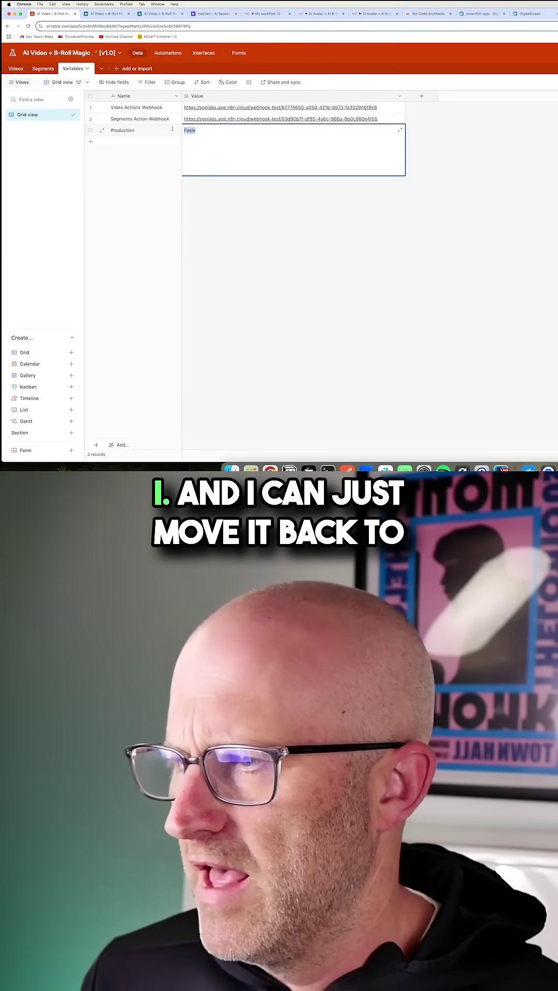
text(True)
key(Return)
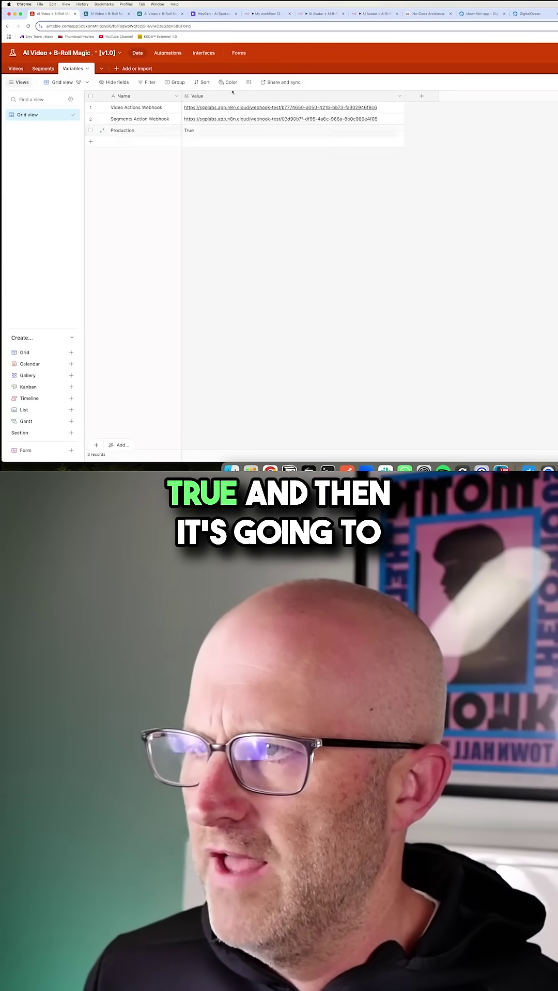
click(319, 13)
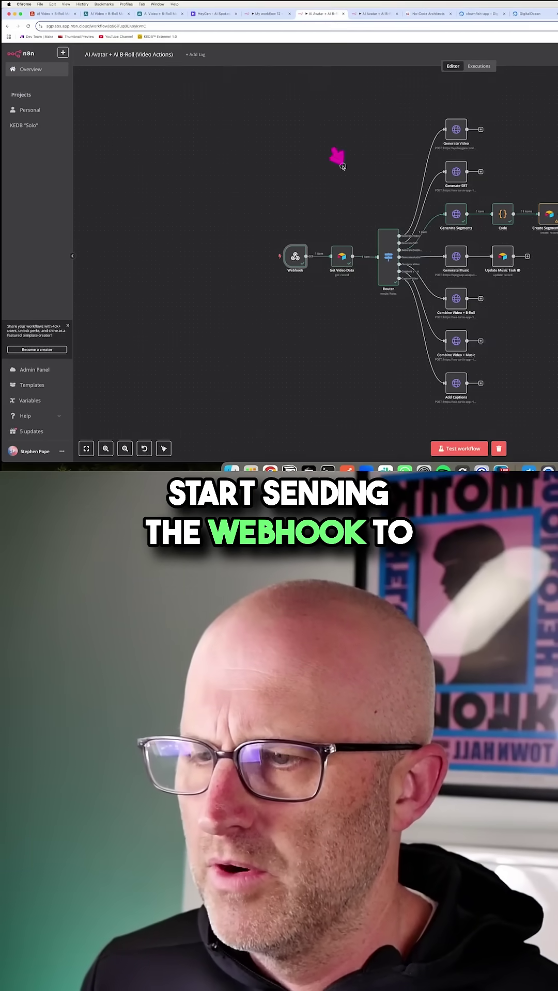